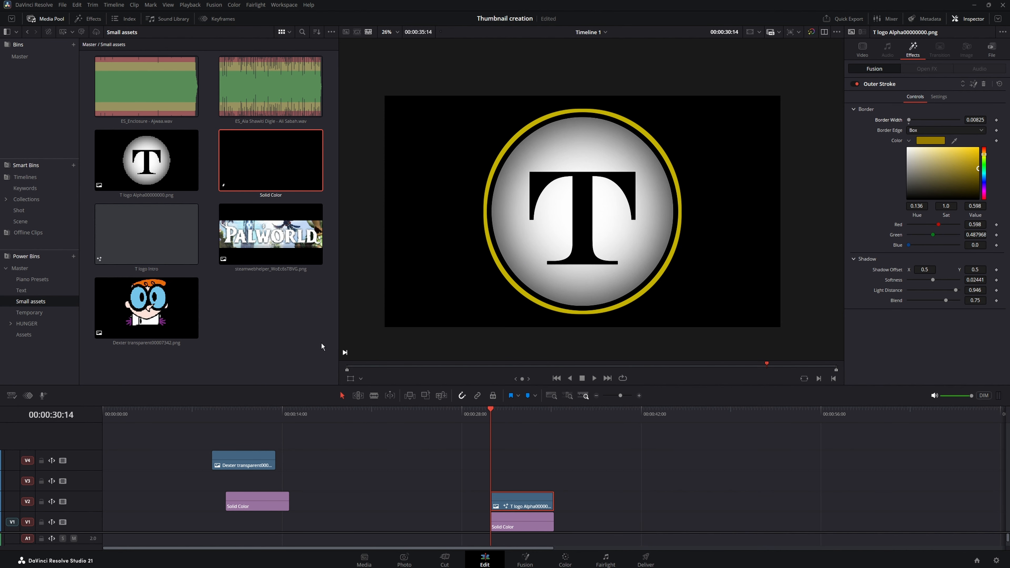
Place 100 thousand whishlist.mp4 from the Temporary bin on video track V2, after the T logo clip
click(401, 530)
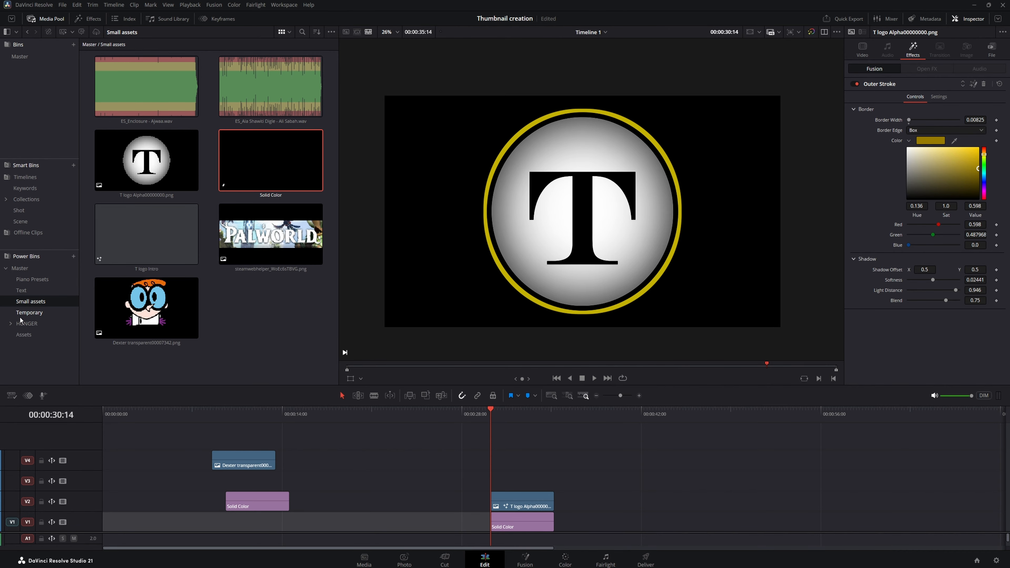
click(26, 313)
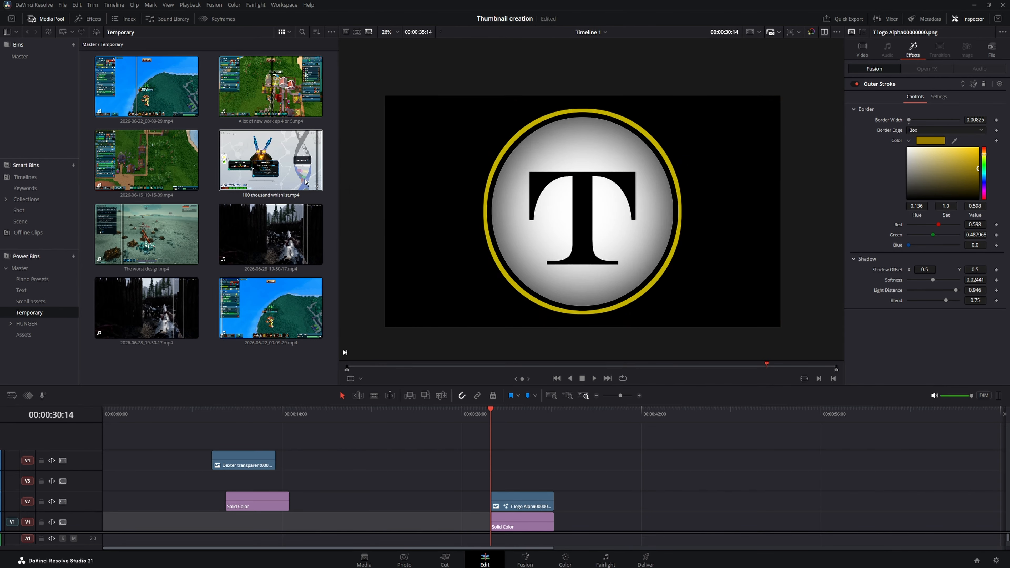
drag(287, 172, 602, 501)
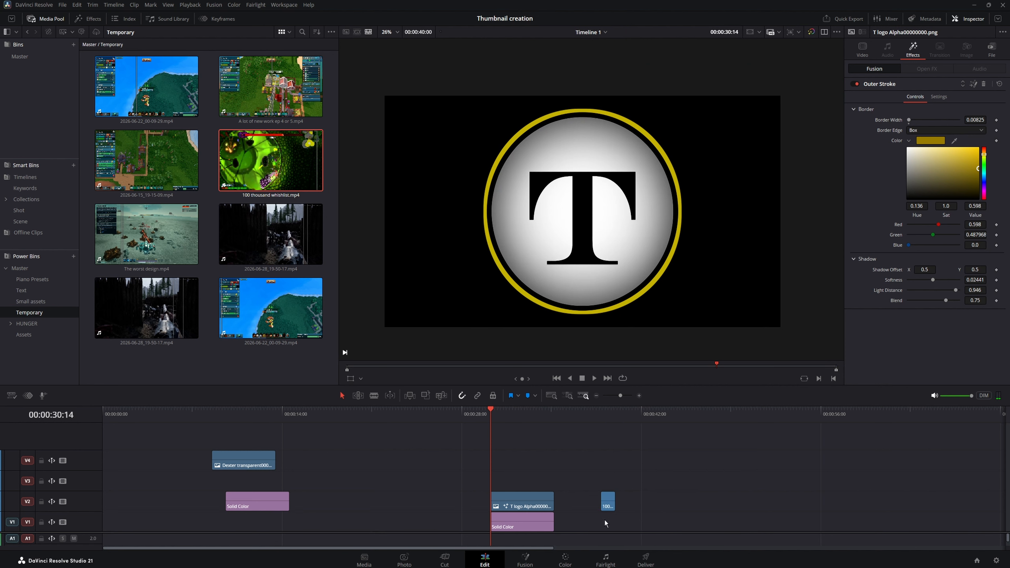
Delete the gameplay clip's audio from the timeline's audio tracks, keeping only its video
scroll(619, 543, down, 3)
click(611, 541)
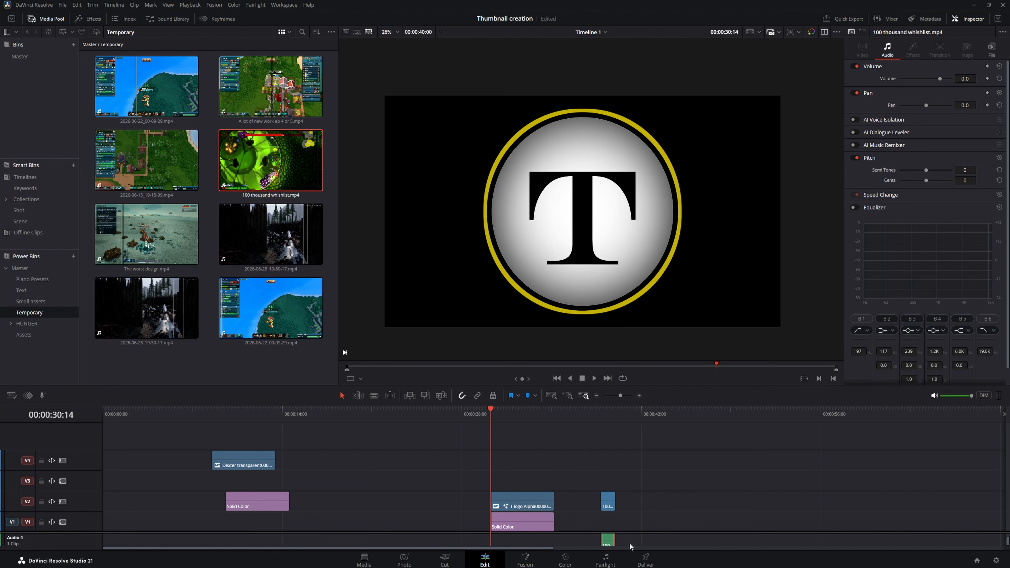
key(Delete)
scroll(616, 541, up, 1)
click(609, 539)
key(Delete)
Stack the T logo on V3 above the gameplay clip on V2, and match the gameplay clip's start and length to the Solid Color
drag(609, 510, 558, 505)
click(524, 505)
click(525, 520)
click(523, 487)
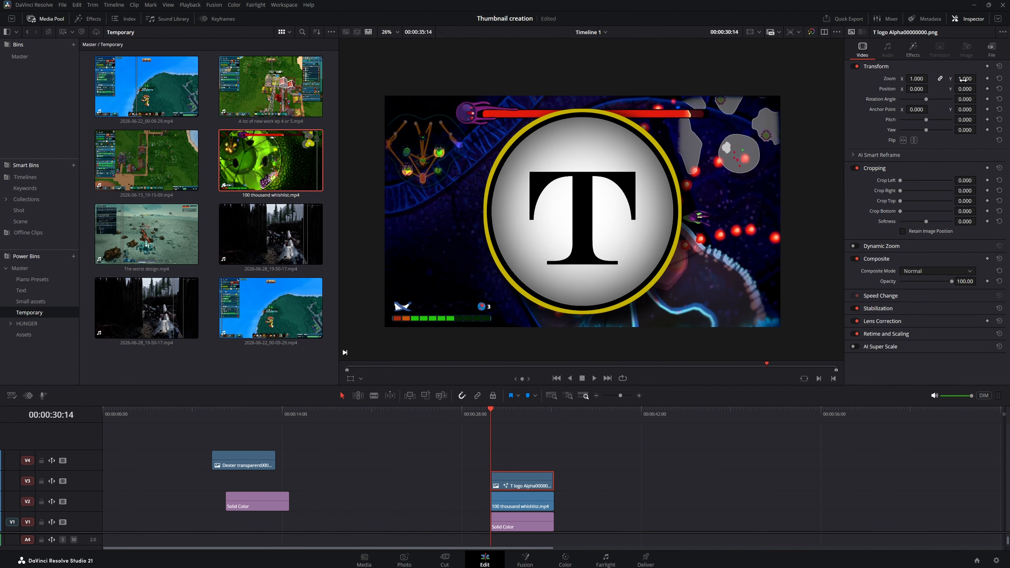
Scale the T logo to a zoom of 0.490 and move it to the frame's lower left, about X -1325.5, Y -398.2
drag(962, 78, 942, 79)
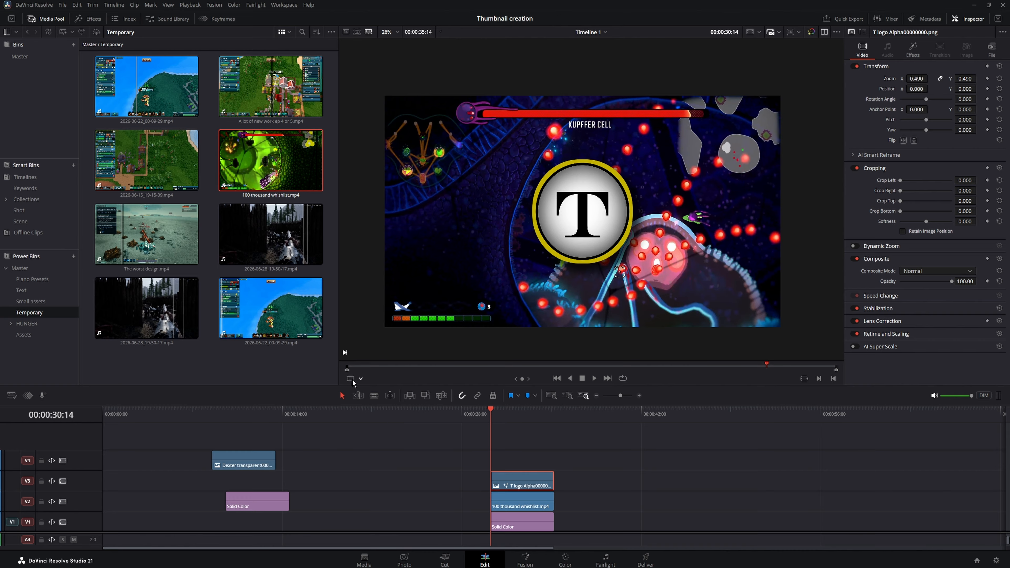
click(361, 380)
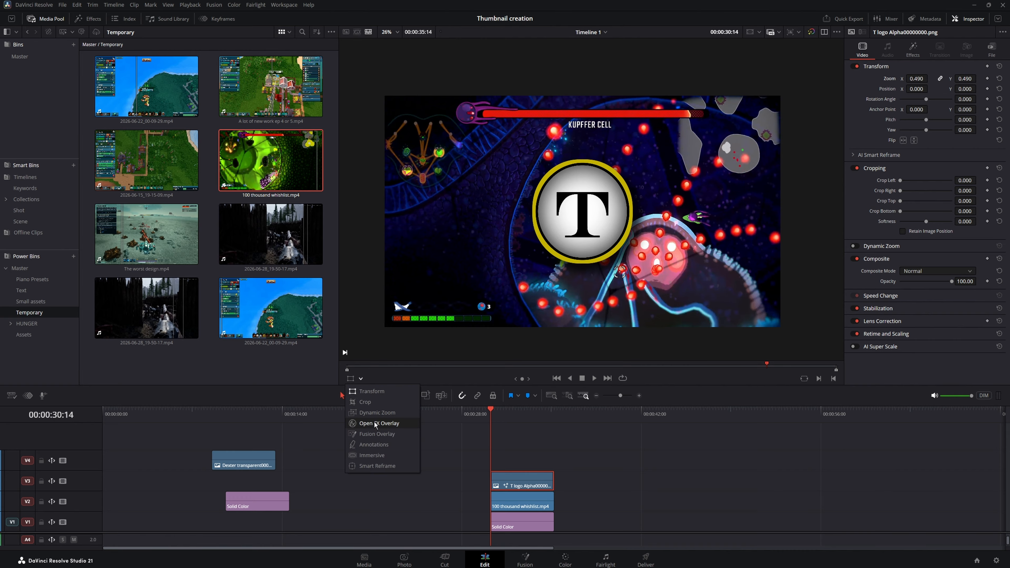
click(370, 391)
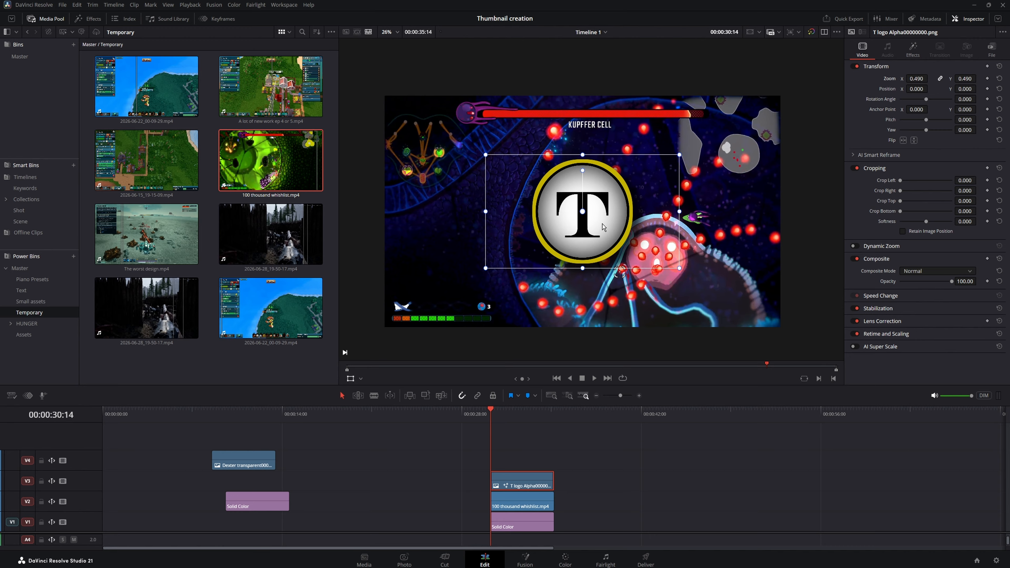
drag(598, 245, 465, 290)
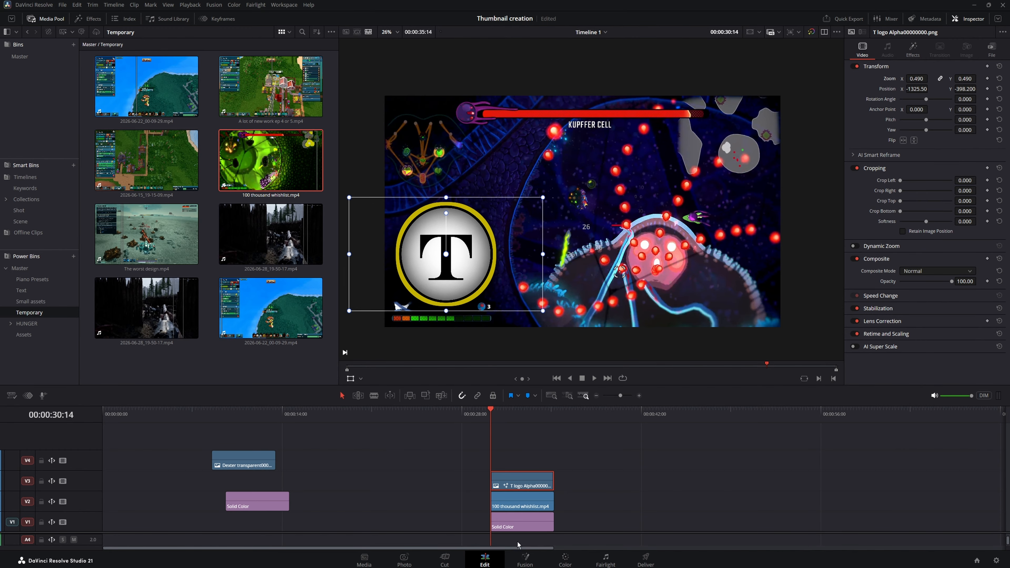
click(521, 500)
click(540, 484)
click(509, 507)
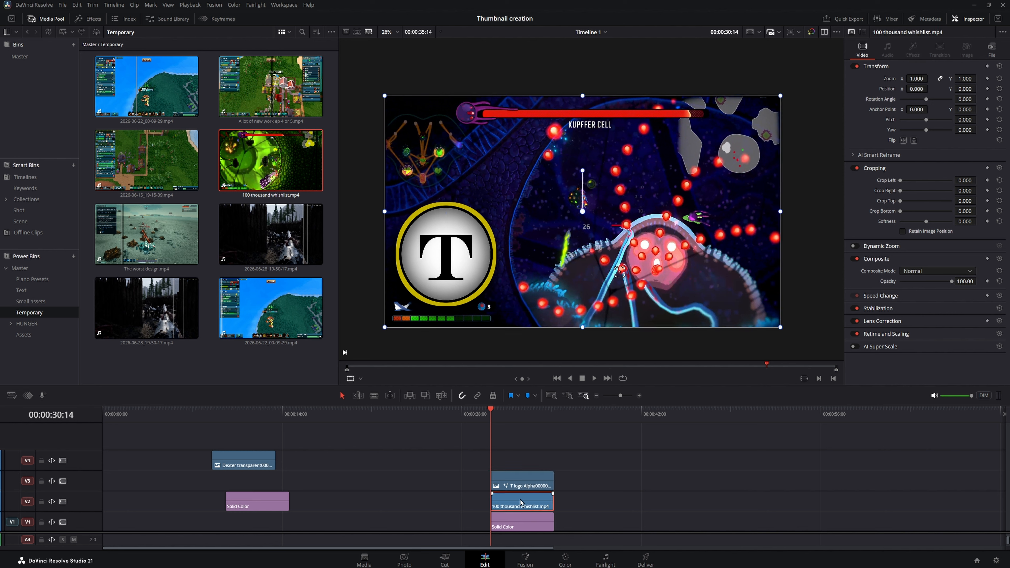
click(510, 520)
click(524, 484)
click(520, 521)
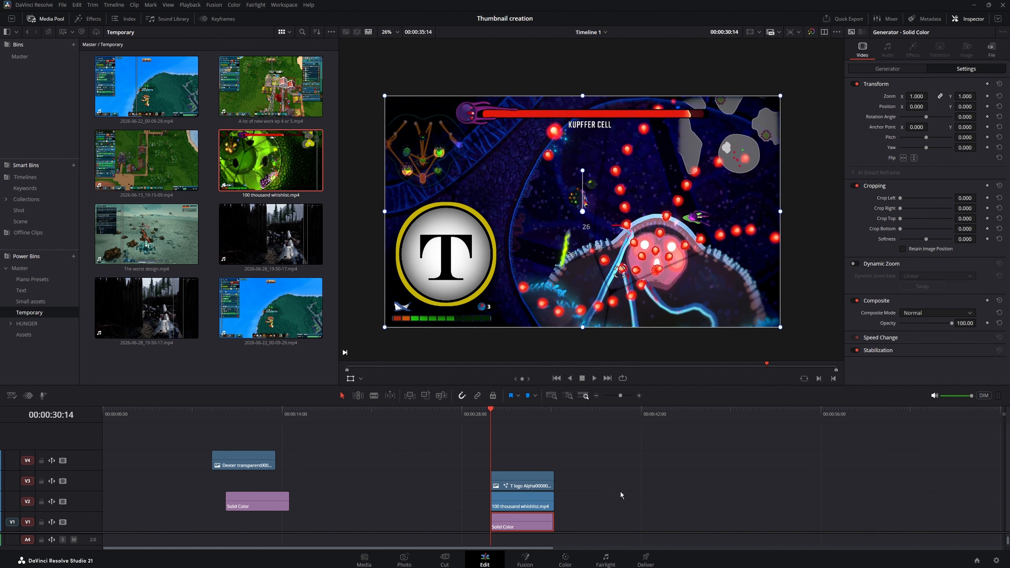
Open the Color page, select the 100 thousand whishlist.mp4 gameplay clip and show its Primaries color bars
click(522, 504)
click(566, 561)
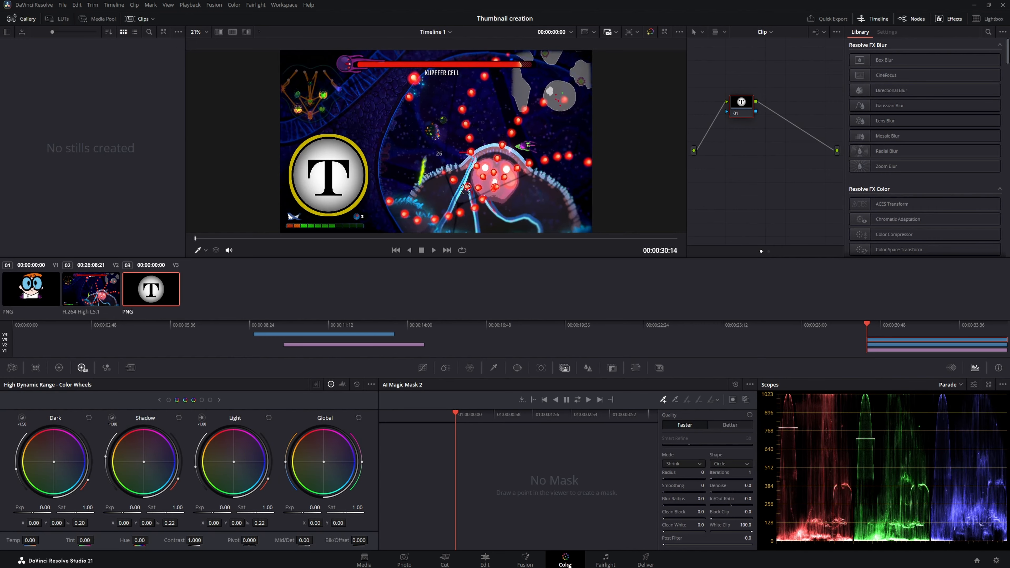
click(96, 294)
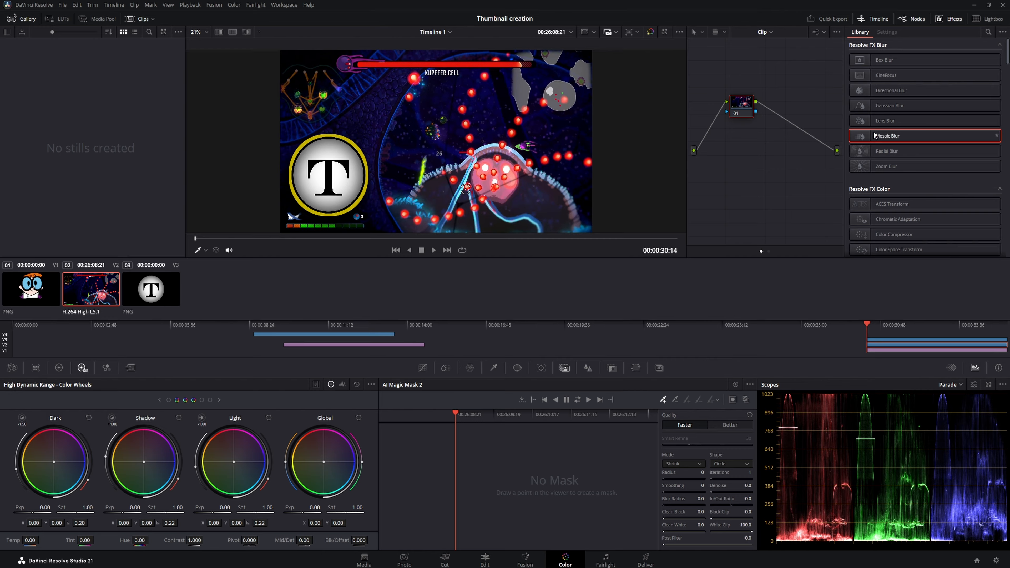
click(58, 367)
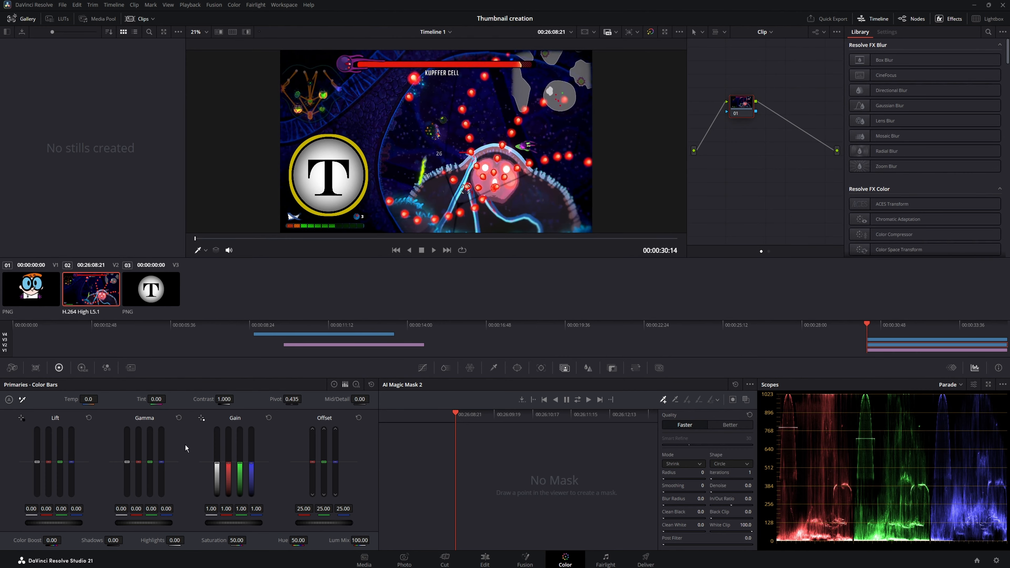
Try raising the gameplay clip's gamma to 0.16 and lift to 0.01, and reset both
mouse_move(228, 461)
mouse_down()
mouse_move(228, 487)
mouse_move(229, 467)
mouse_up()
drag(148, 523, 179, 523)
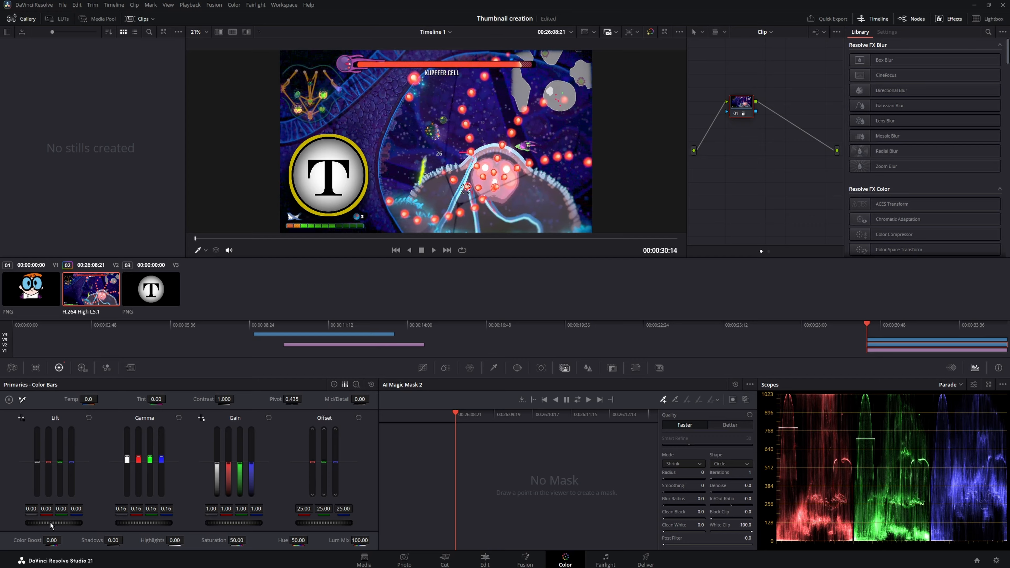
mouse_move(51, 523)
mouse_down()
mouse_move(86, 523)
mouse_move(44, 523)
mouse_move(52, 523)
mouse_up()
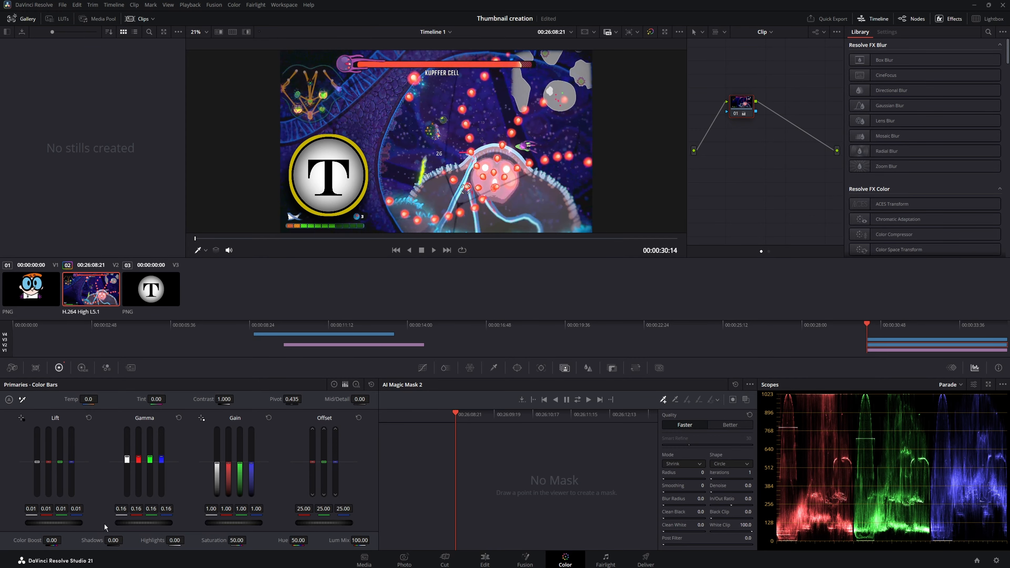
click(179, 417)
click(89, 418)
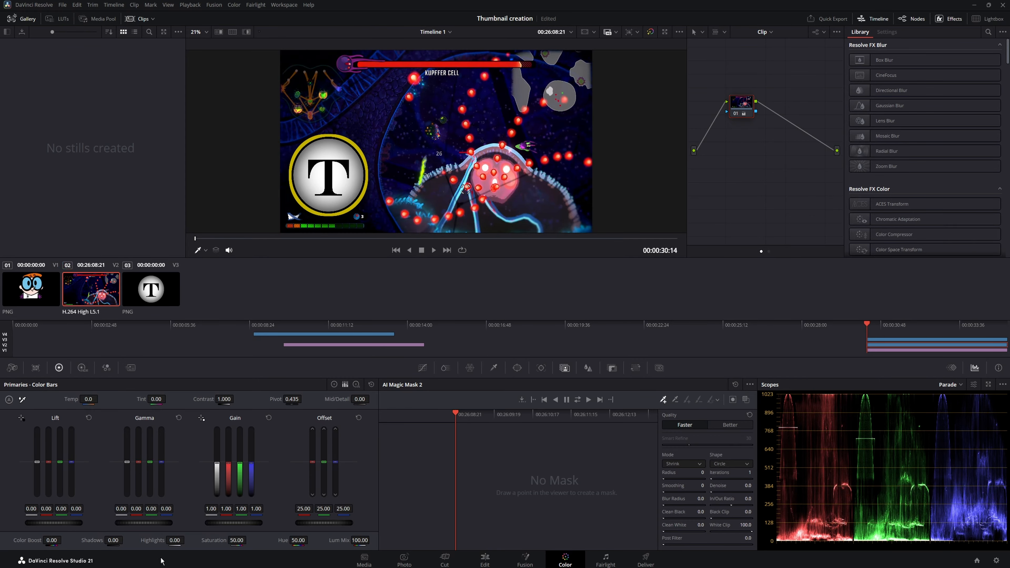
Set the gameplay clip's highlights to -40.50, shadows to 55.50, contrast to 1.128, saturation to 55.20 and color boost to 16.50
drag(175, 540, 152, 540)
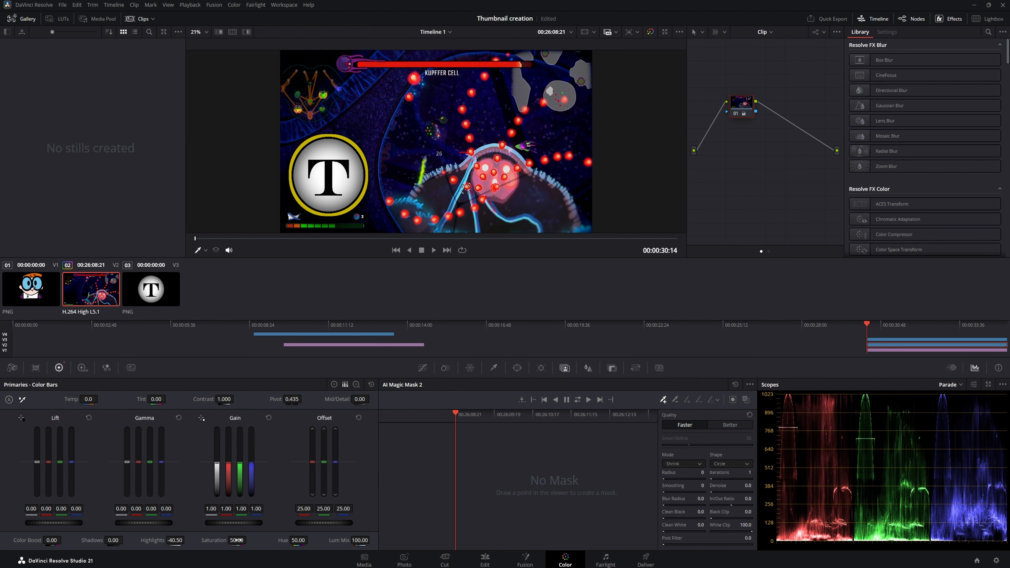
drag(109, 540, 129, 540)
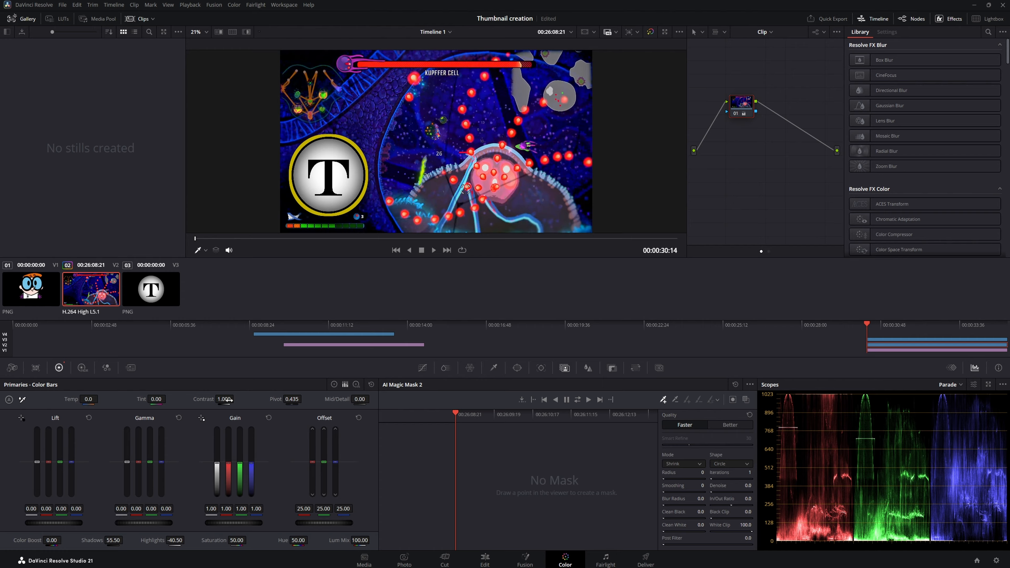
drag(228, 399, 231, 399)
drag(236, 540, 236, 541)
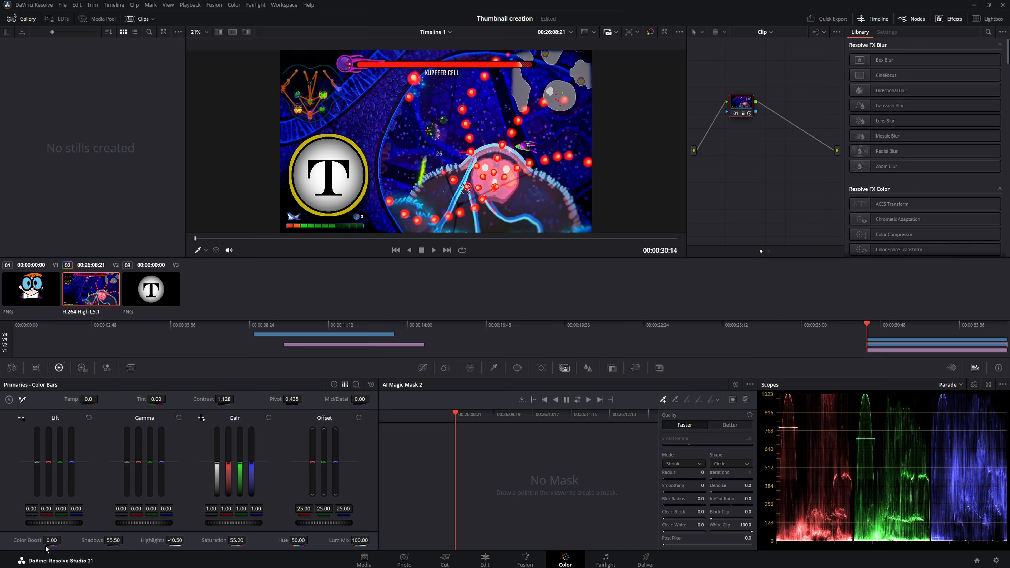
drag(52, 540, 70, 538)
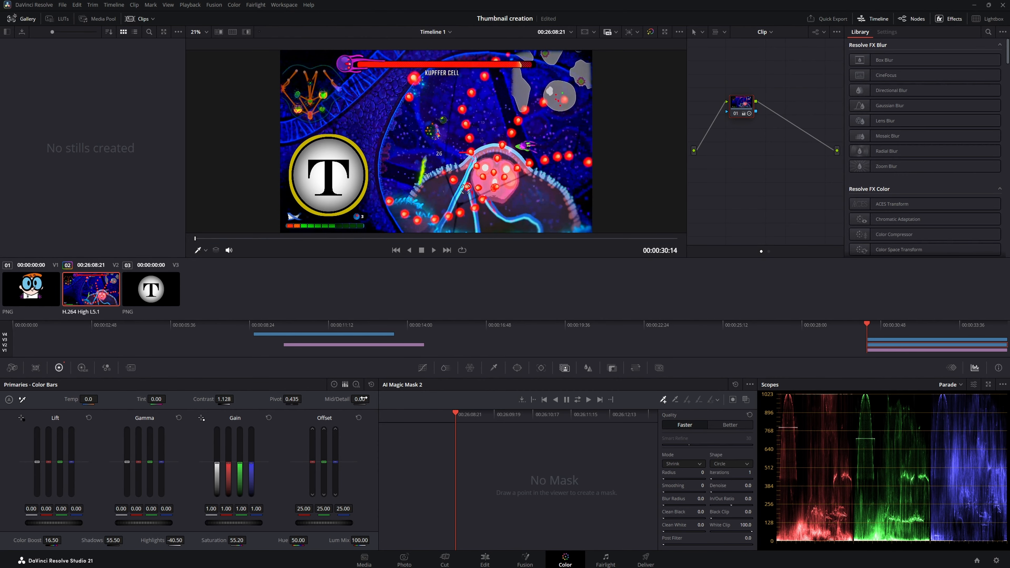
Try midtone detail at 100 and -100 on the gameplay clip, with temperature 1210 and tint -91
drag(365, 399, 437, 398)
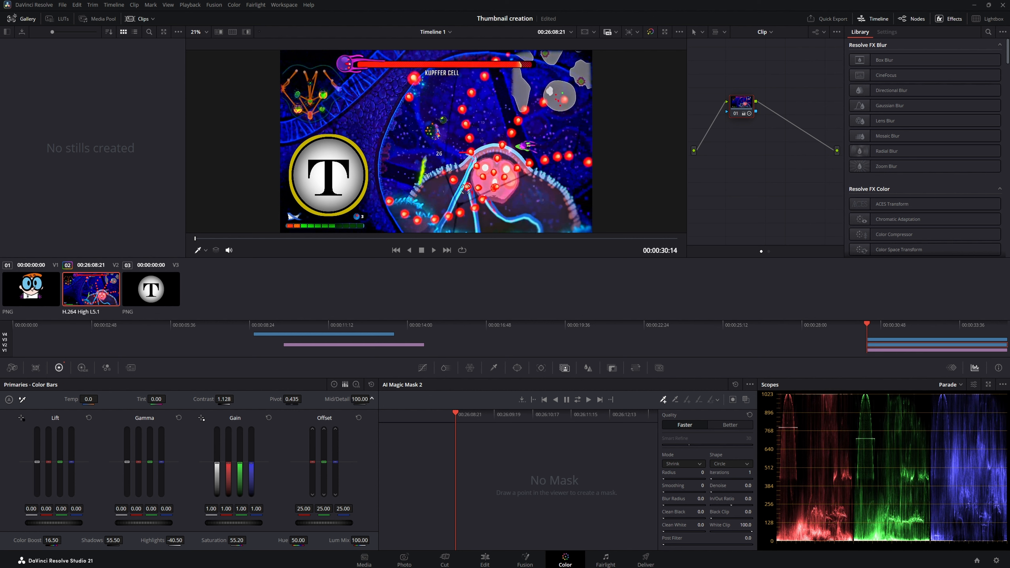
drag(371, 398, 318, 399)
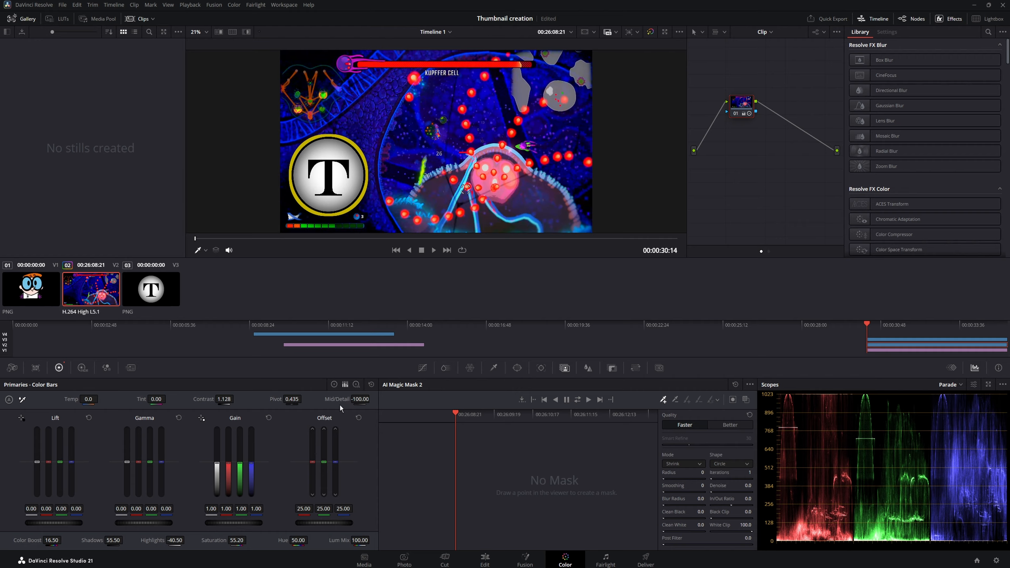
drag(91, 401, 91, 400)
drag(153, 398, 327, 390)
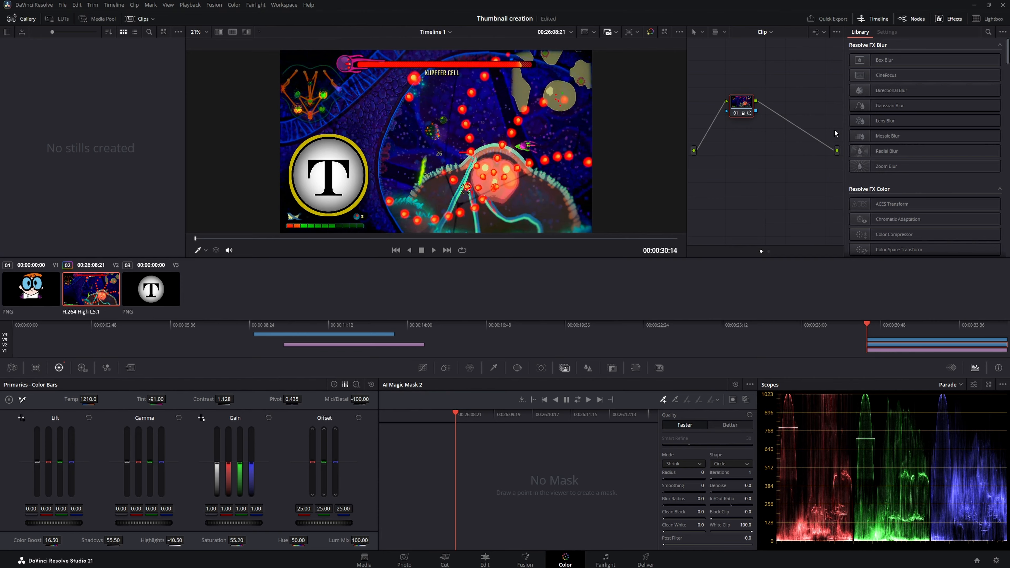
Try a Gaussian Blur effect on the gameplay clip and remove it
key(shift+space)
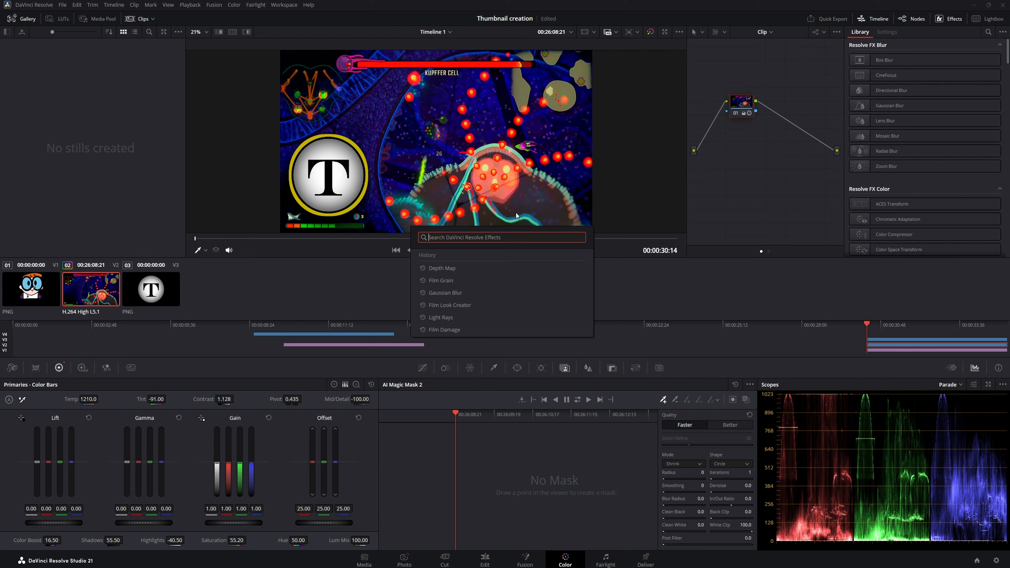
click(428, 293)
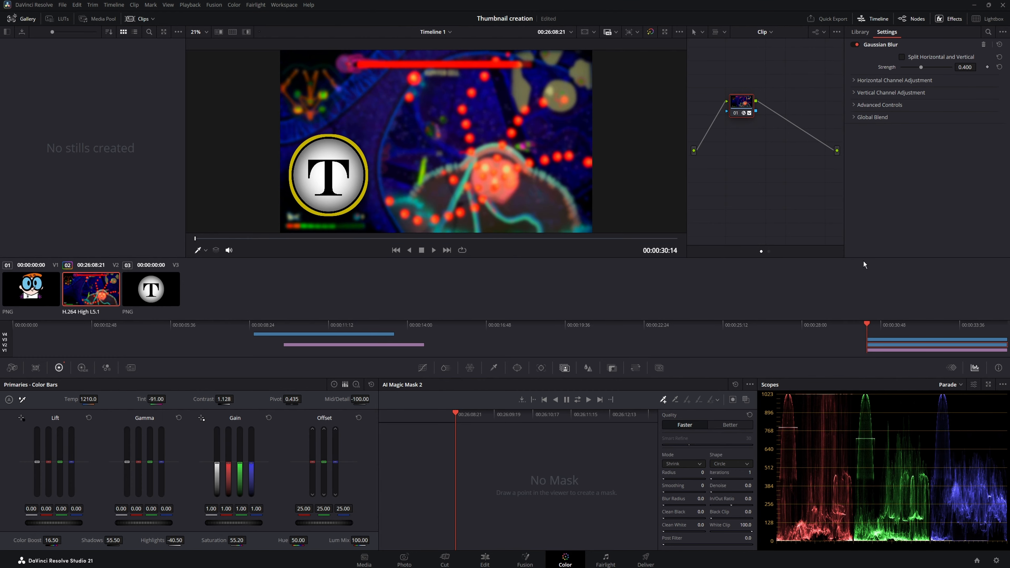
mouse_move(921, 67)
mouse_down()
mouse_move(934, 70)
mouse_move(922, 71)
mouse_up()
click(982, 44)
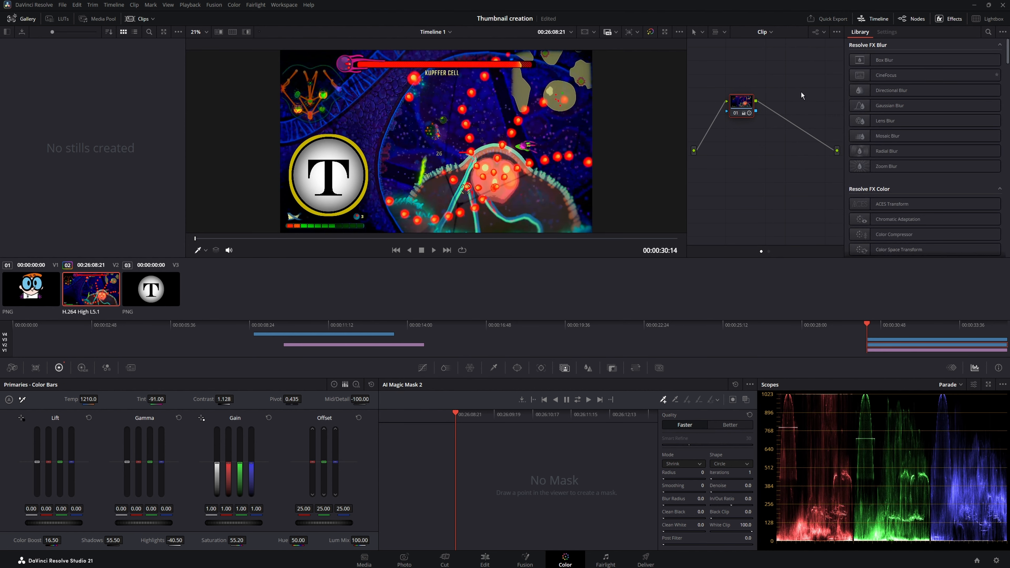
Apply the Film Look Creator effect to the gameplay clip, try the Aurora core look and settle on Vintage
key(shift+space)
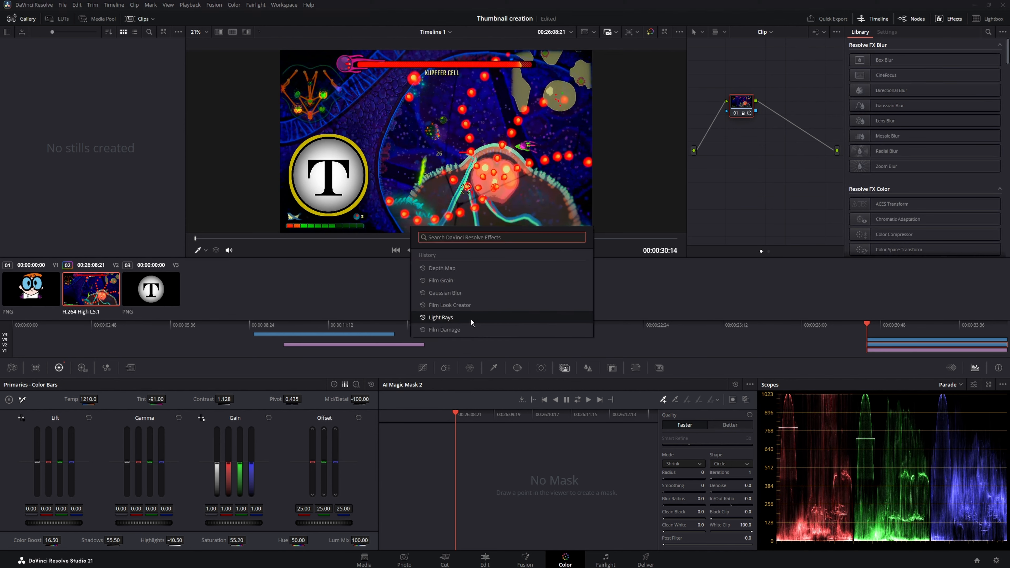
click(440, 306)
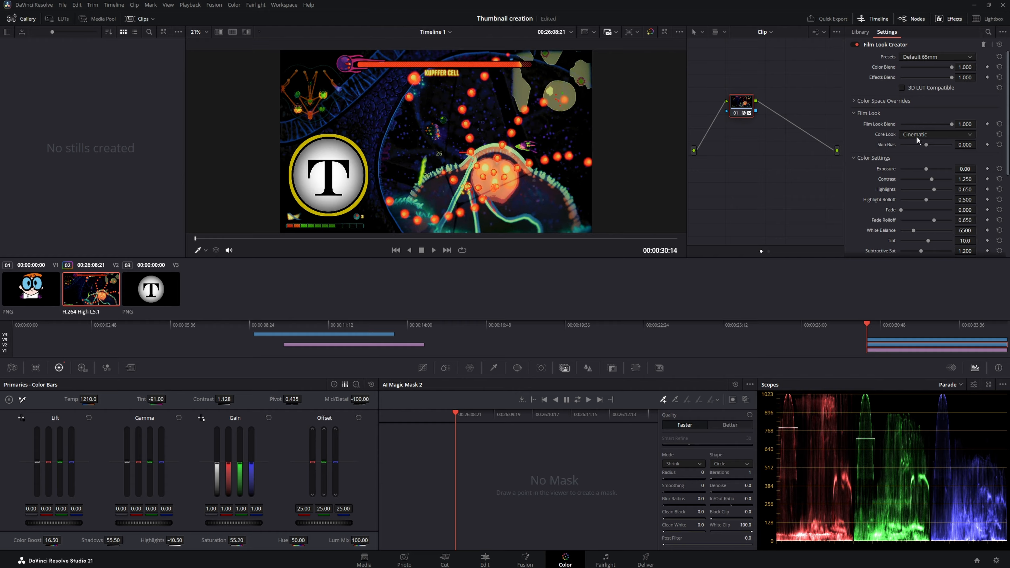
click(935, 133)
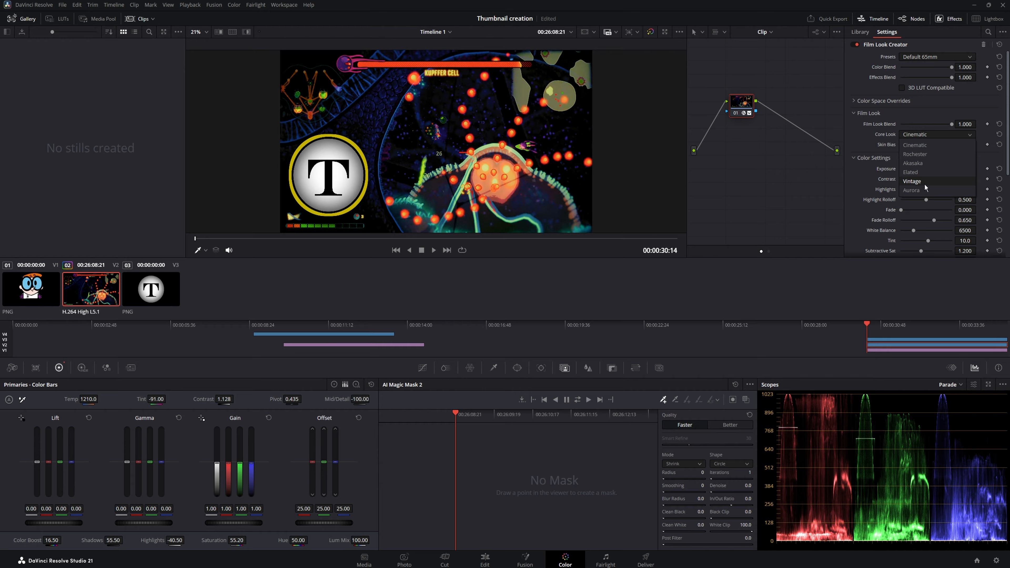
click(922, 192)
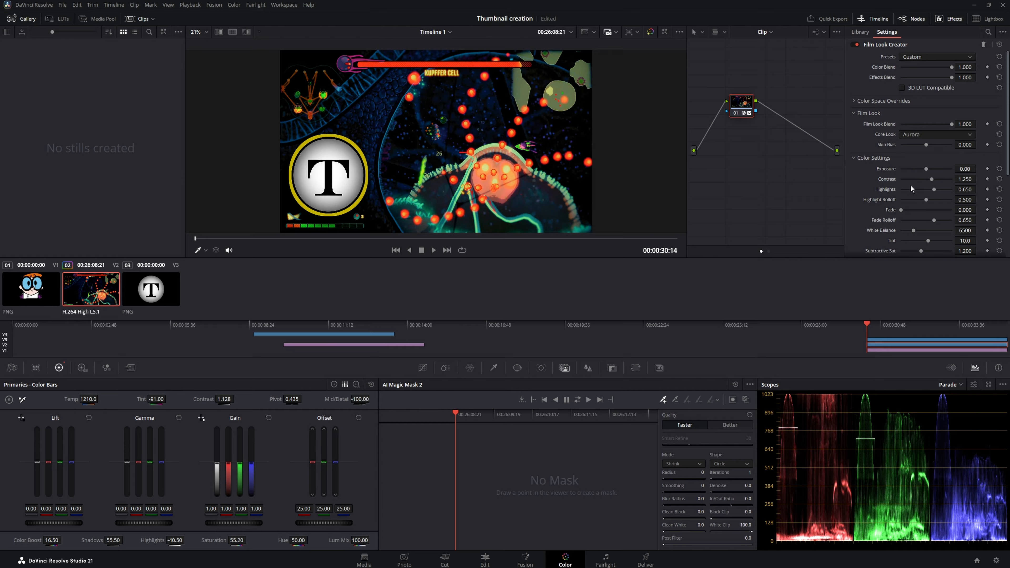
click(926, 134)
click(921, 181)
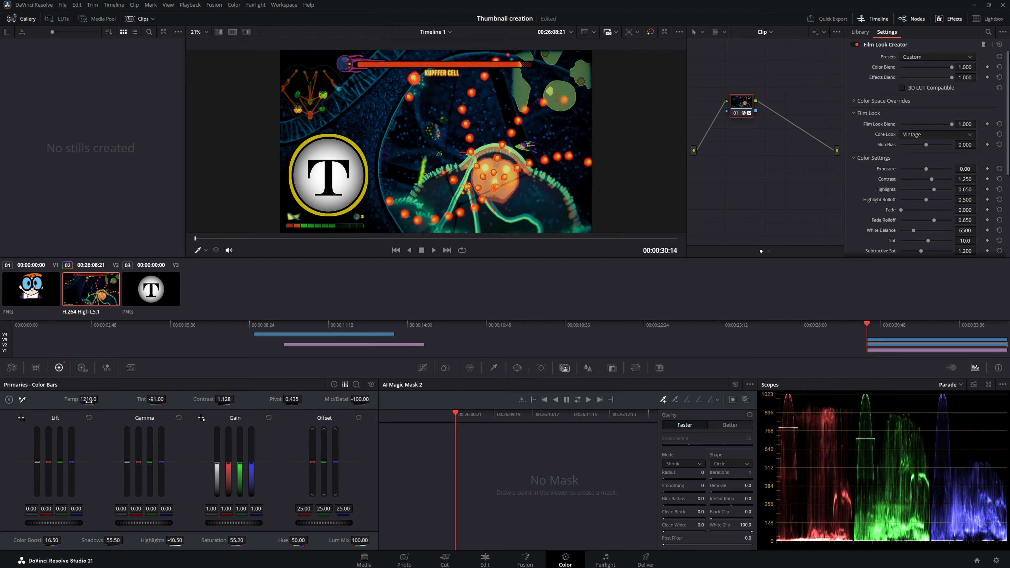
Reset the gameplay clip's temperature, tint, contrast, midtone detail, saturation and highlights to their defaults
double_click(89, 401)
double_click(145, 398)
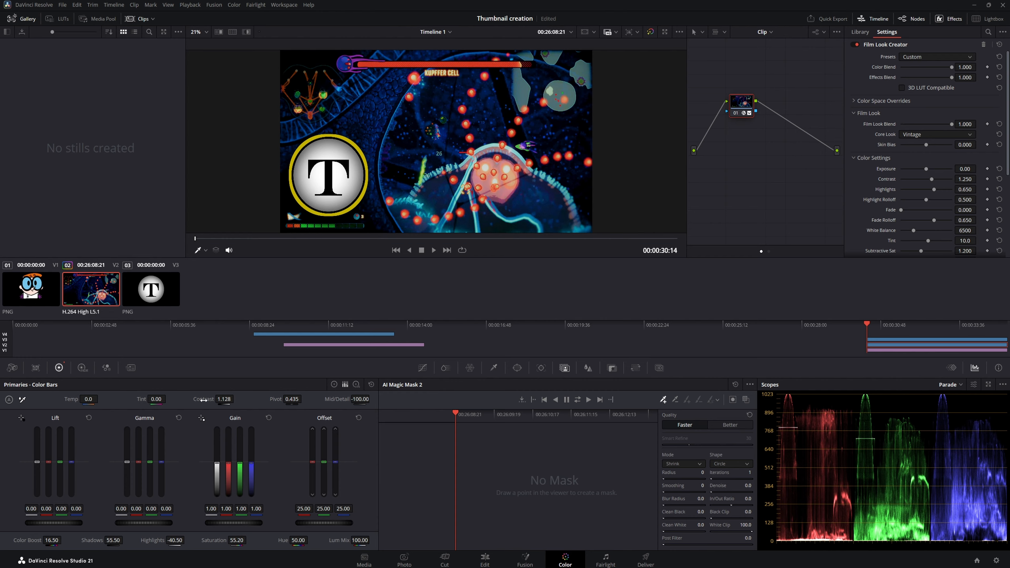
double_click(204, 400)
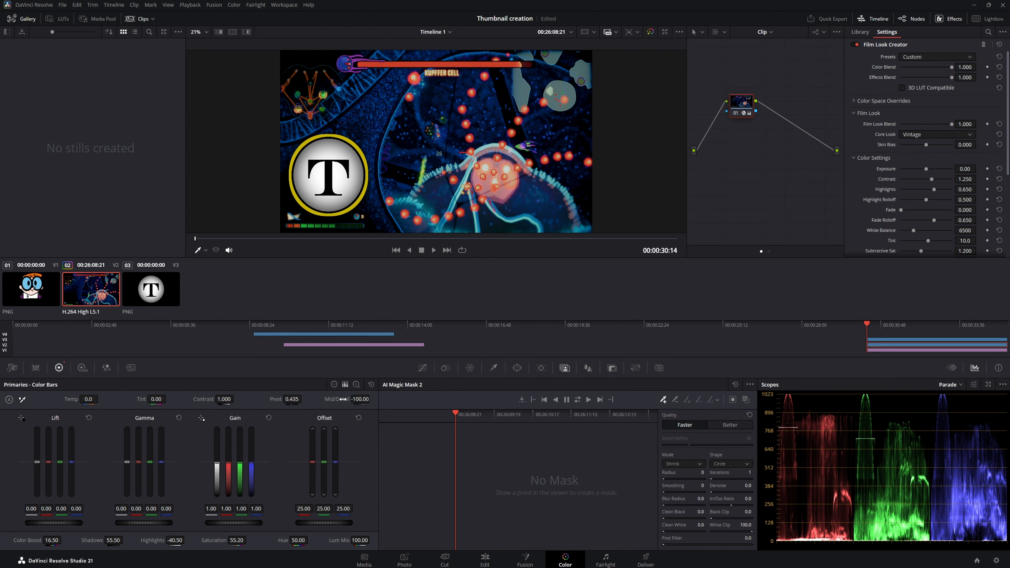
double_click(342, 399)
double_click(228, 537)
double_click(152, 540)
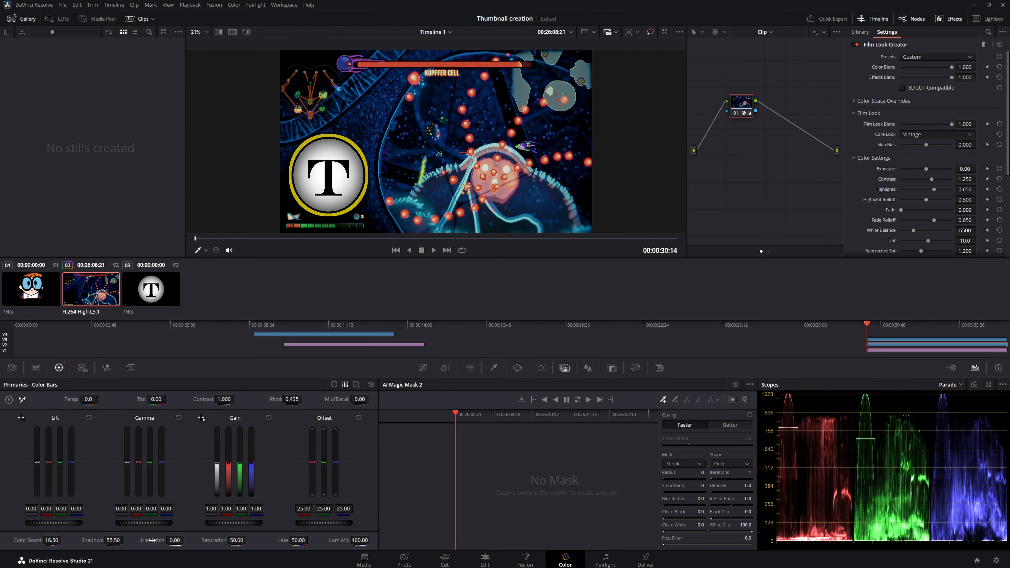
Reset the gameplay clip's shadows and colour boost to their defaults
double_click(92, 540)
double_click(31, 541)
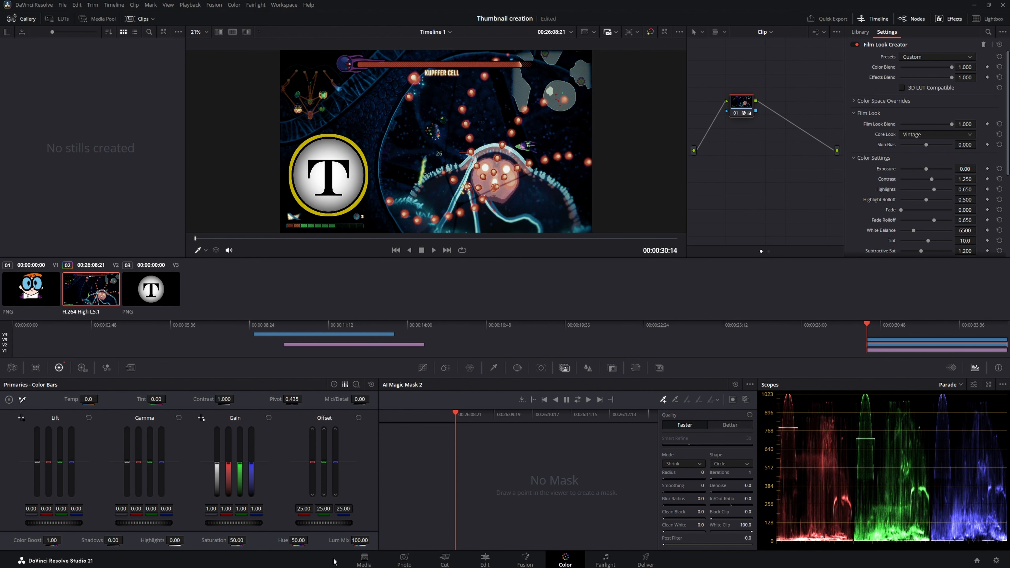
Try the Elated core look, switch the film look to Cinematic, and set its exposure to 1.51 and contrast to 1.160
click(923, 135)
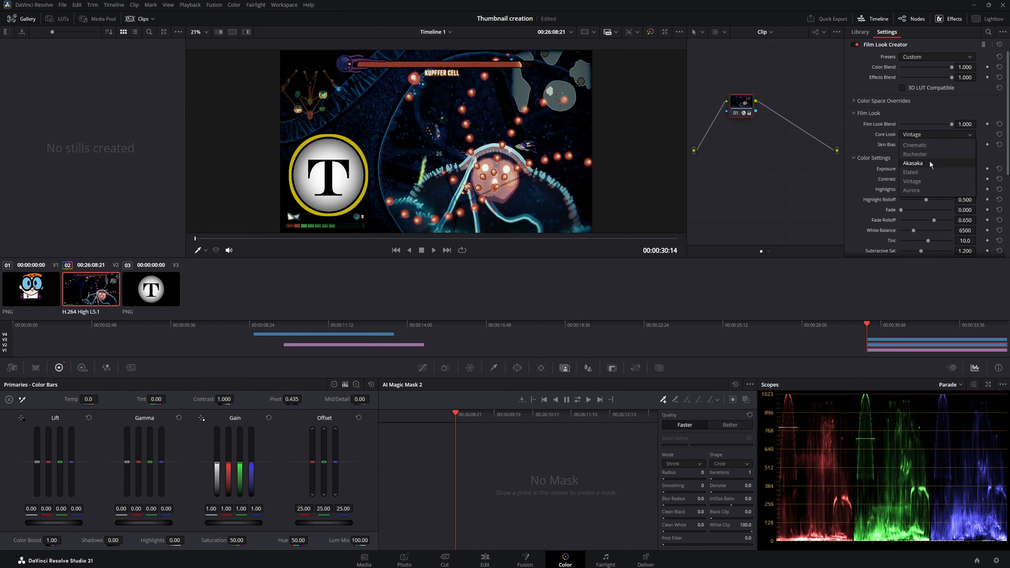
click(919, 173)
click(922, 135)
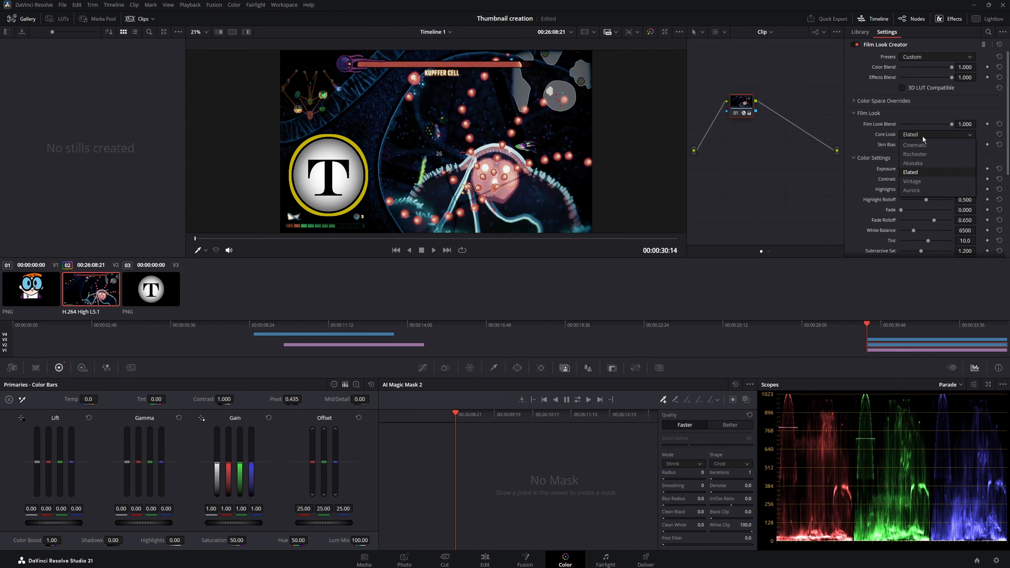
click(925, 147)
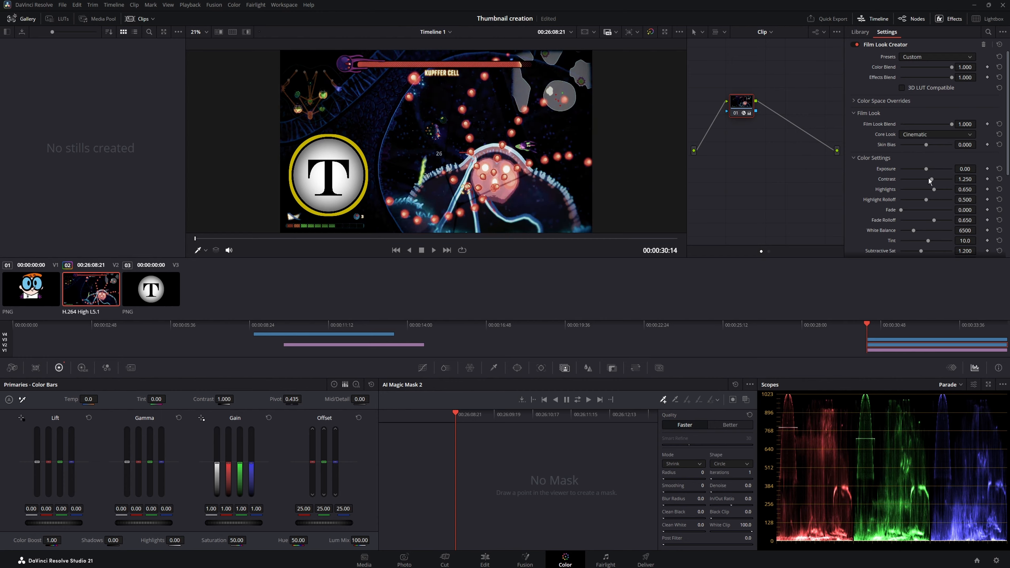
mouse_move(925, 168)
mouse_down()
mouse_move(907, 169)
mouse_move(940, 171)
mouse_move(929, 179)
mouse_up()
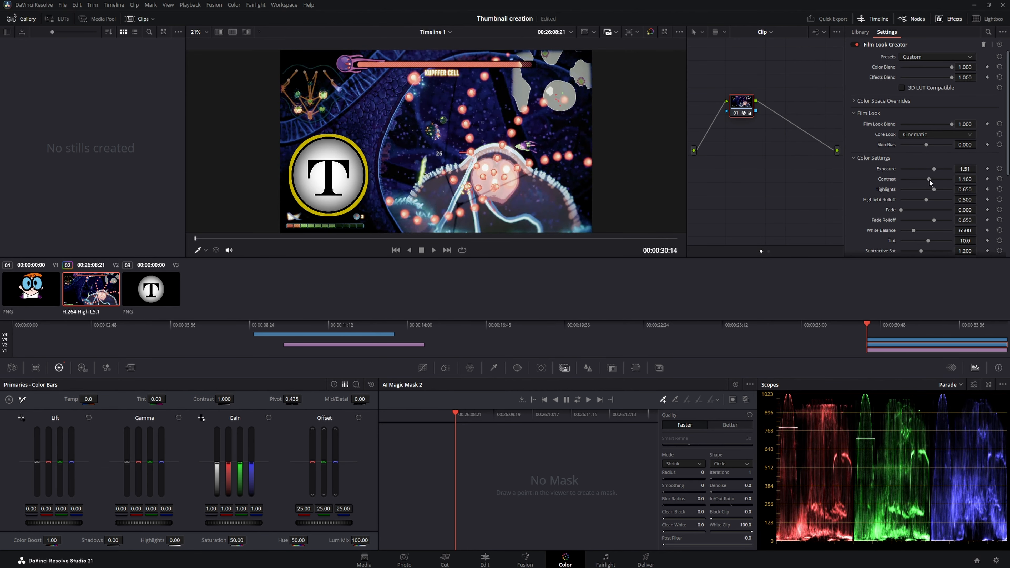
Raise the Film Look Creator's grain amount to 1.000 and inspect the grain on the gameplay image up close
scroll(951, 223, down, 4)
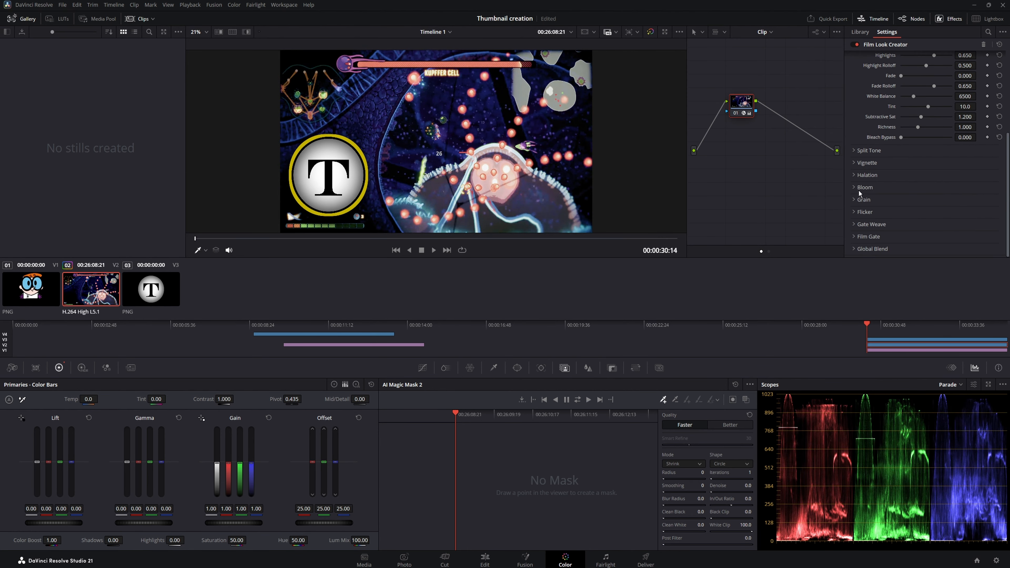
click(859, 200)
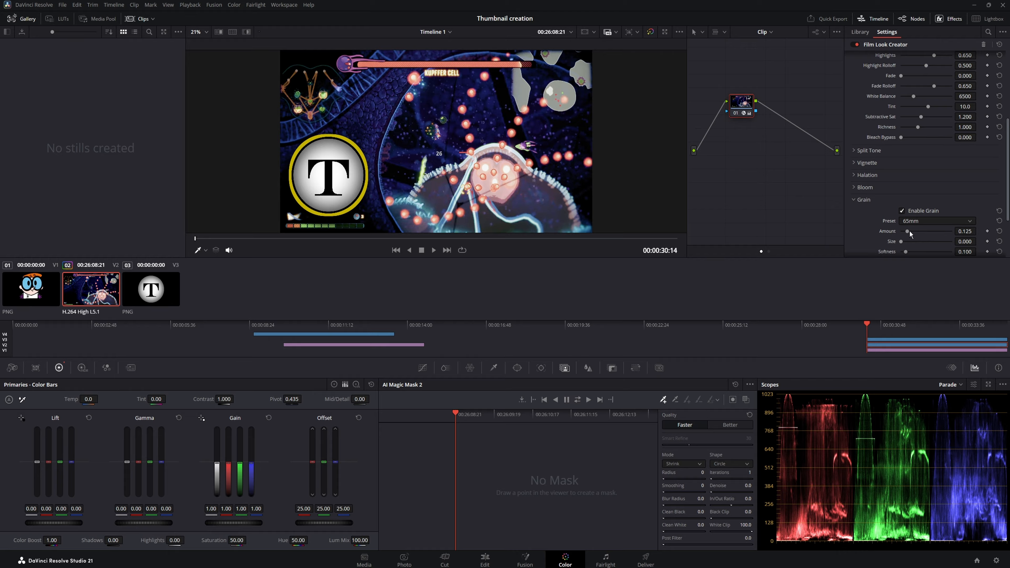
drag(907, 231, 957, 233)
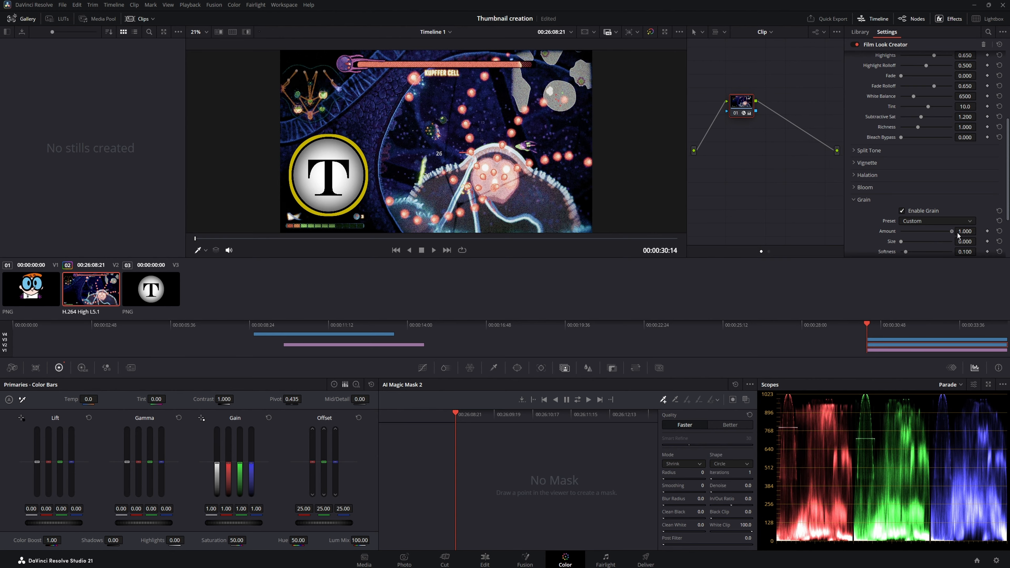
scroll(495, 183, up, 5)
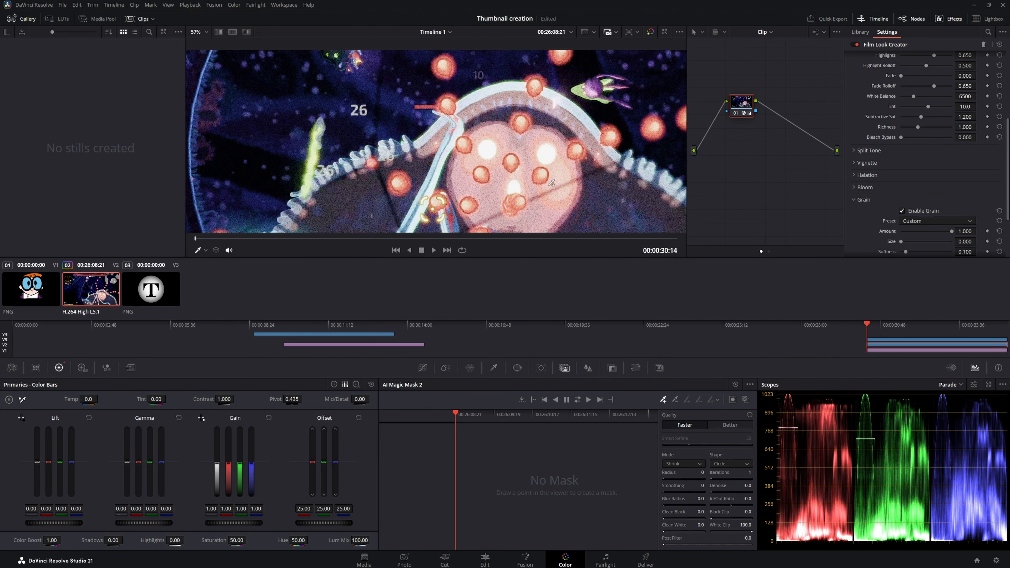
scroll(618, 197, up, 3)
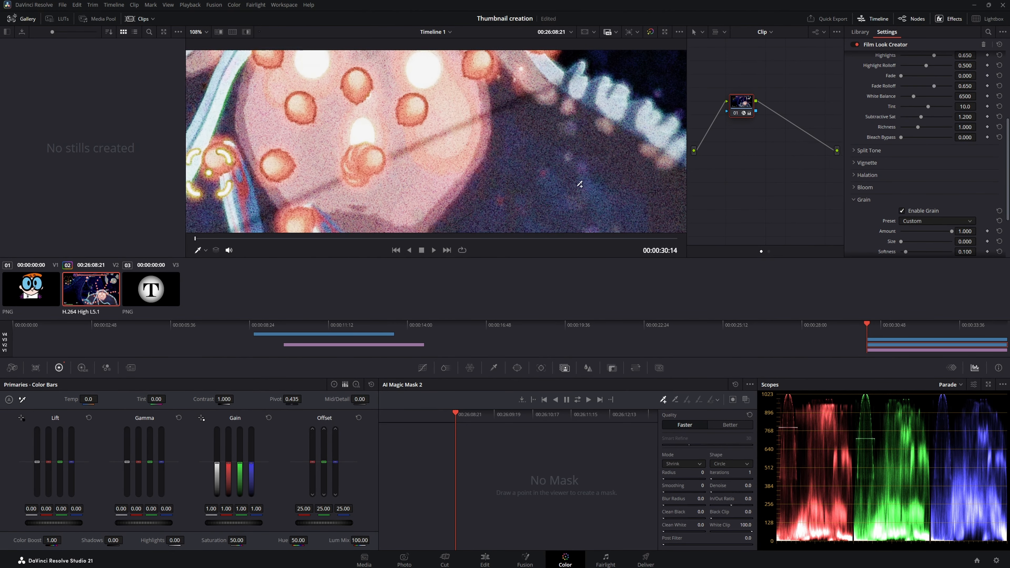